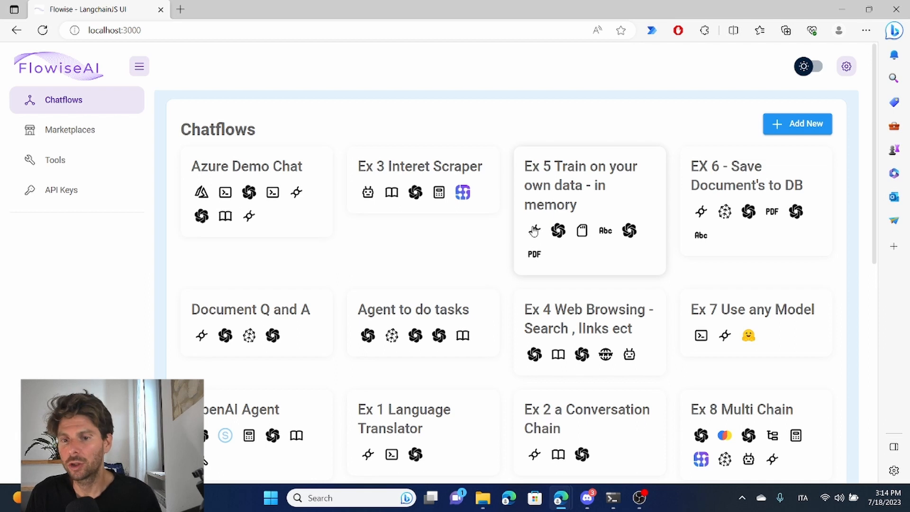
# - Create a new chatflow and add a Conversation Chain node to the canvas
pyautogui.click(791, 129)
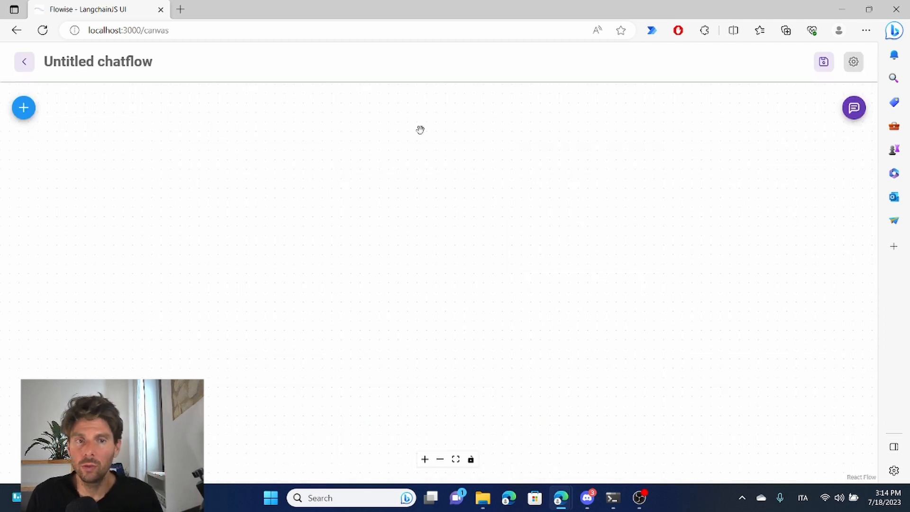
pyautogui.click(20, 110)
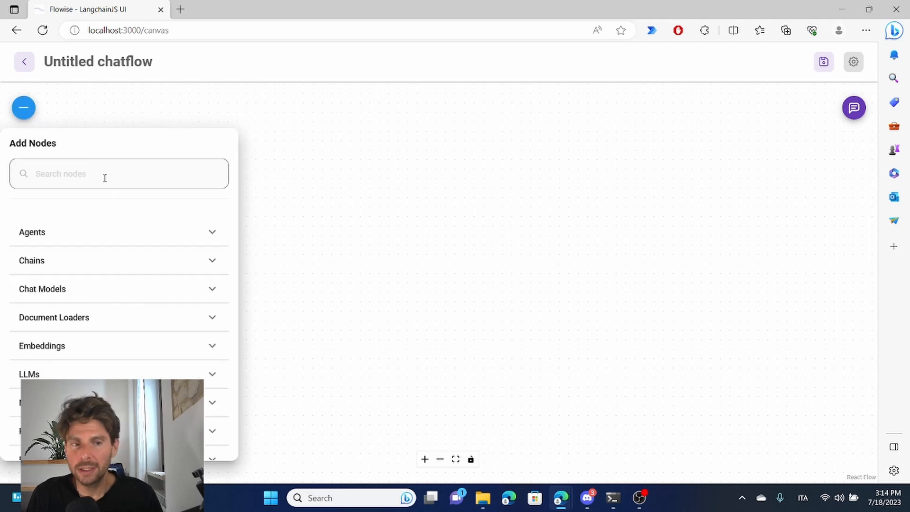
pyautogui.click(167, 373)
pyautogui.click(118, 269)
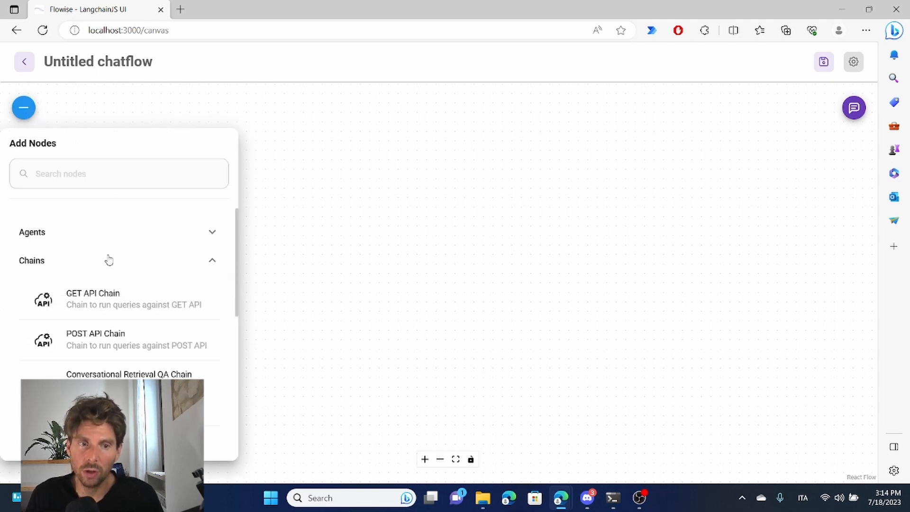
pyautogui.scroll(-4, 128, 289)
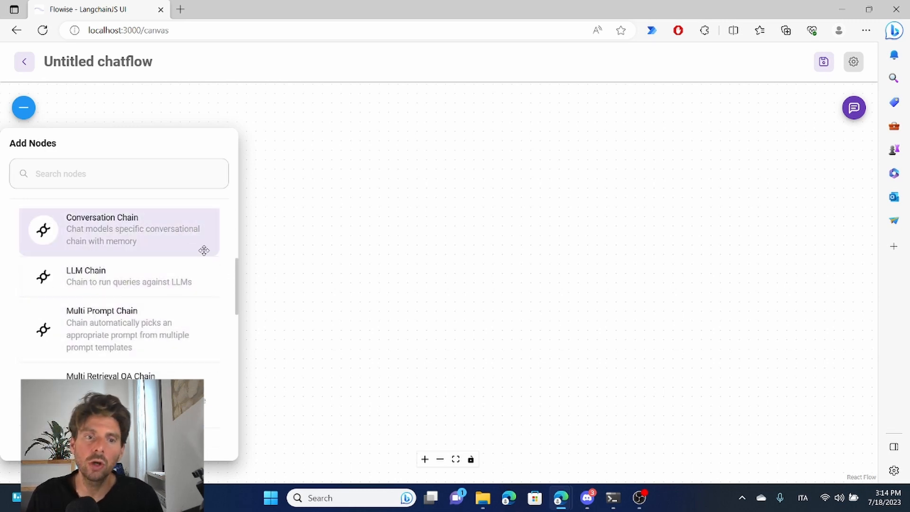
pyautogui.scroll(2, 215, 315)
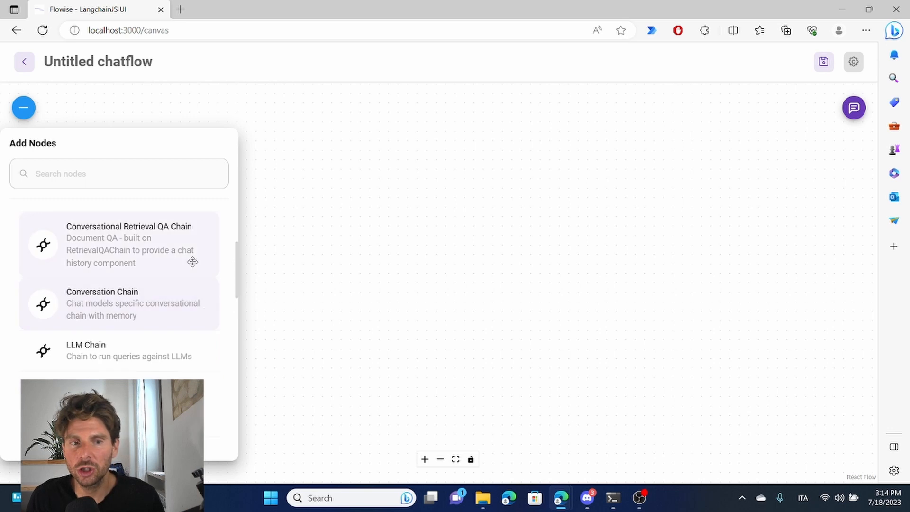
pyautogui.scroll(2, 137, 242)
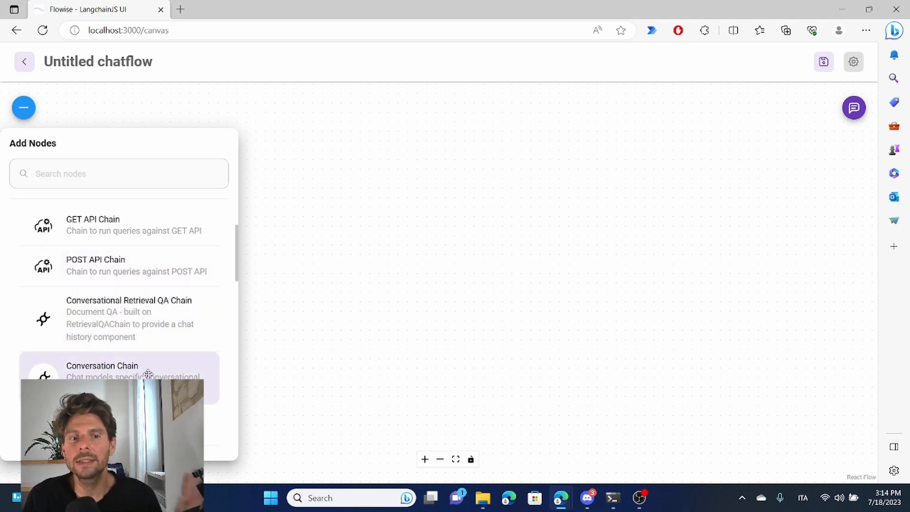
pyautogui.moveTo(130, 376); pyautogui.dragTo(581, 190)
pyautogui.click(394, 229)
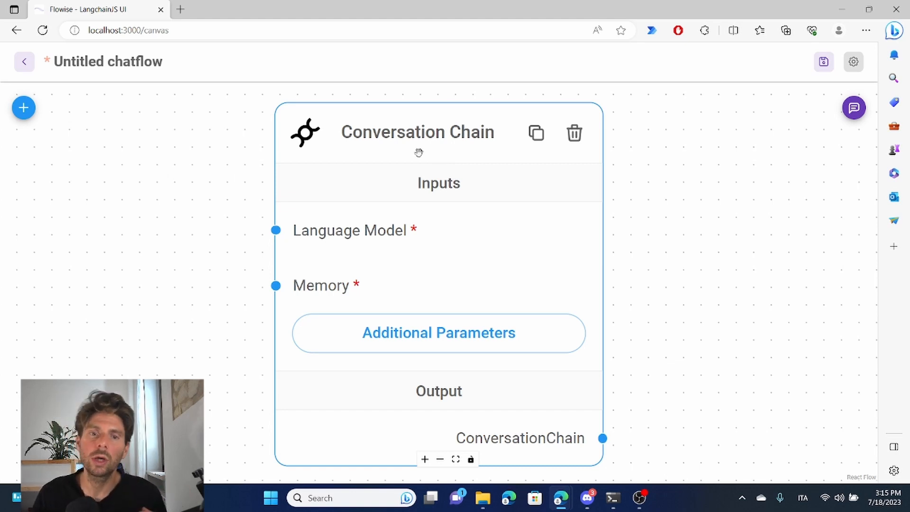
# - Add a ChatOpenAI chat model node and place it beside the Conversation Chain node, on its input side
pyautogui.scroll(-2, 339, 201)
pyautogui.scroll(3, 327, 223)
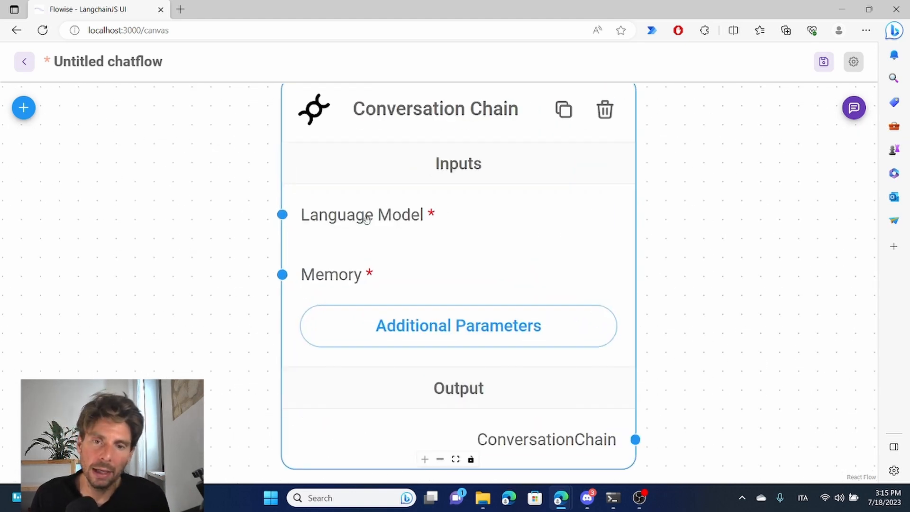
pyautogui.click(24, 108)
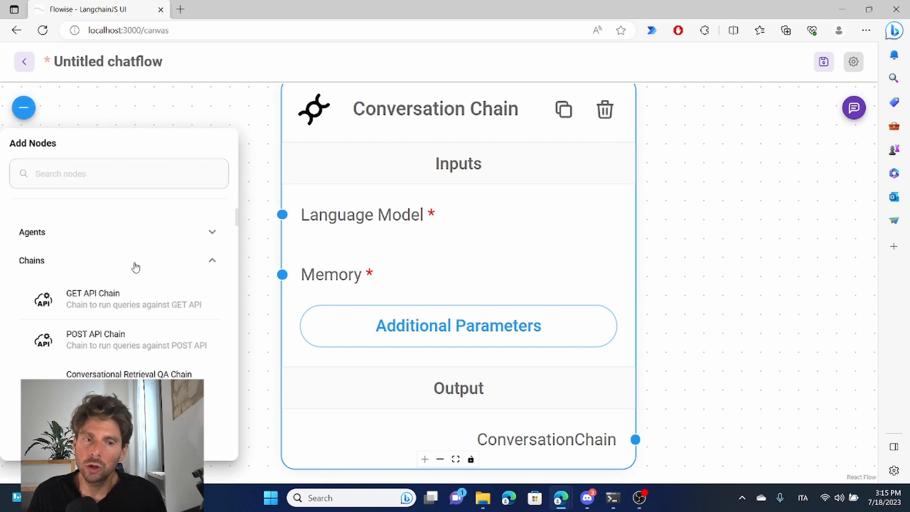
pyautogui.click(33, 261)
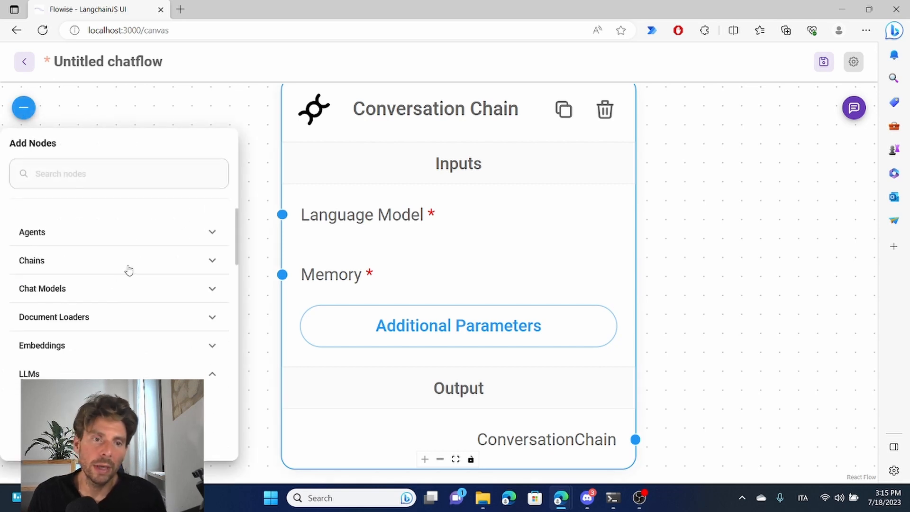
pyautogui.click(111, 292)
pyautogui.click(110, 292)
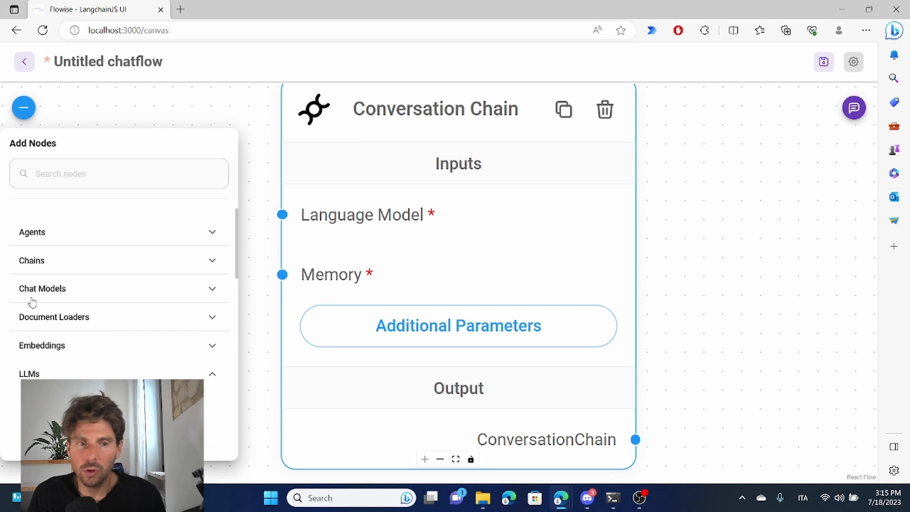
pyautogui.click(69, 292)
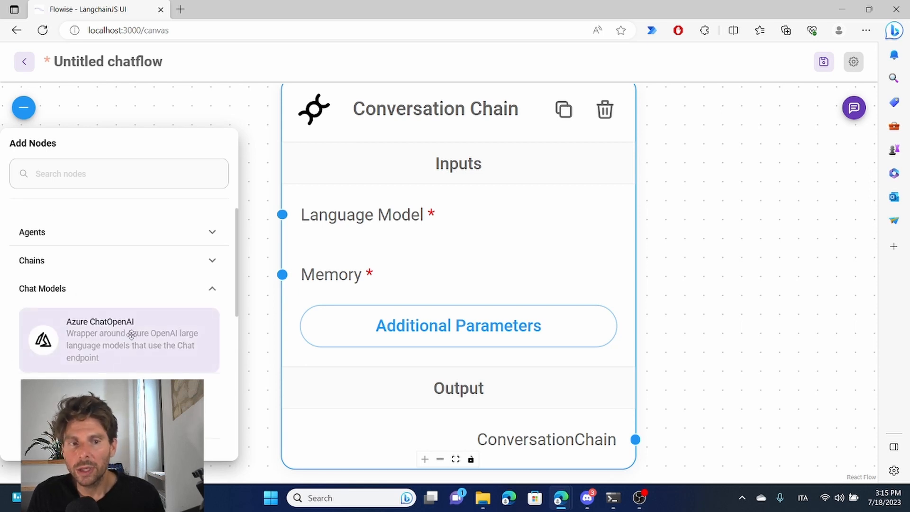
pyautogui.scroll(-2, 123, 274)
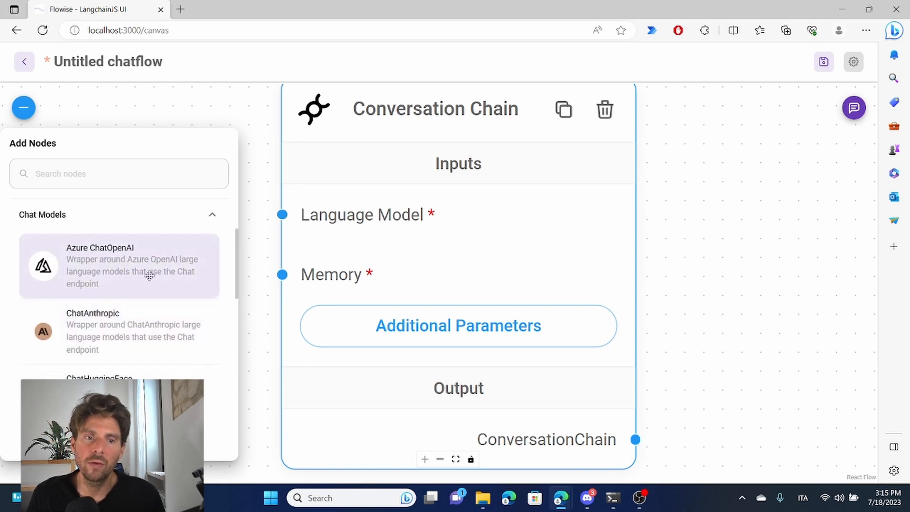
pyautogui.scroll(-2, 111, 285)
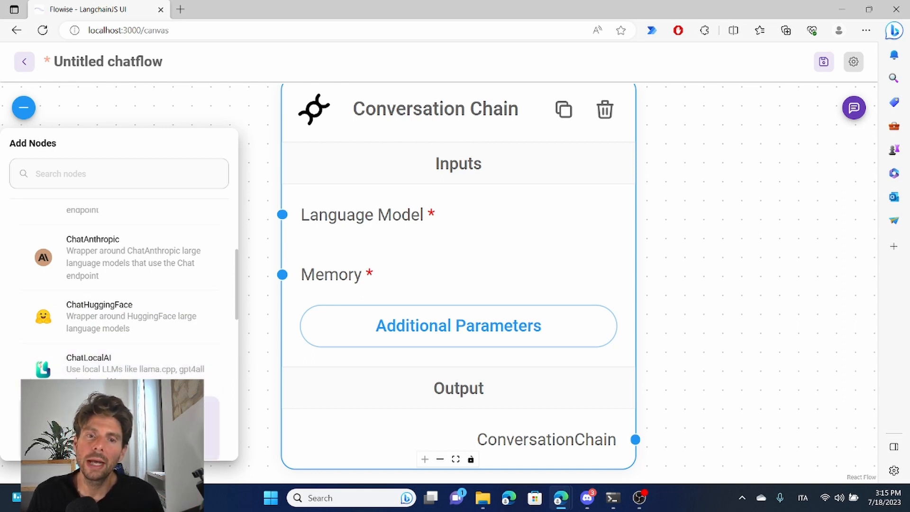
pyautogui.moveTo(212, 420); pyautogui.dragTo(205, 113)
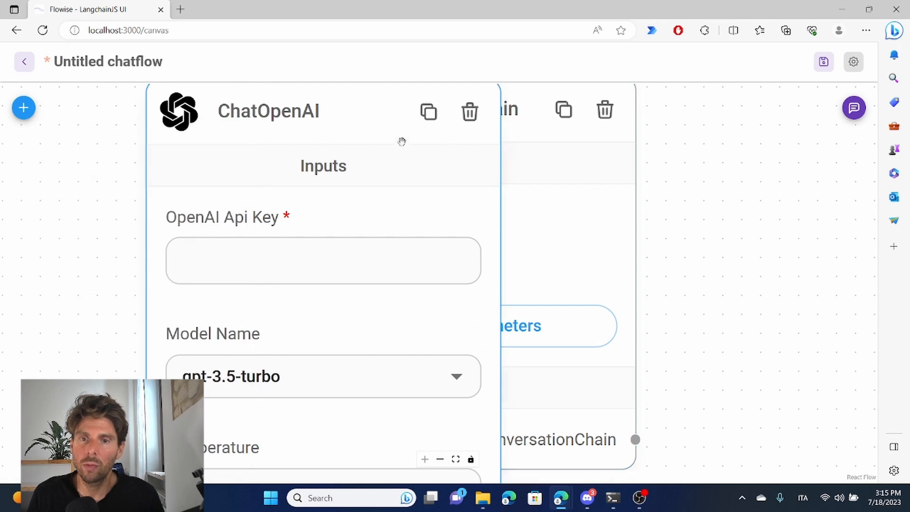
pyautogui.scroll(-5, 294, 154)
pyautogui.moveTo(304, 137); pyautogui.dragTo(150, 111)
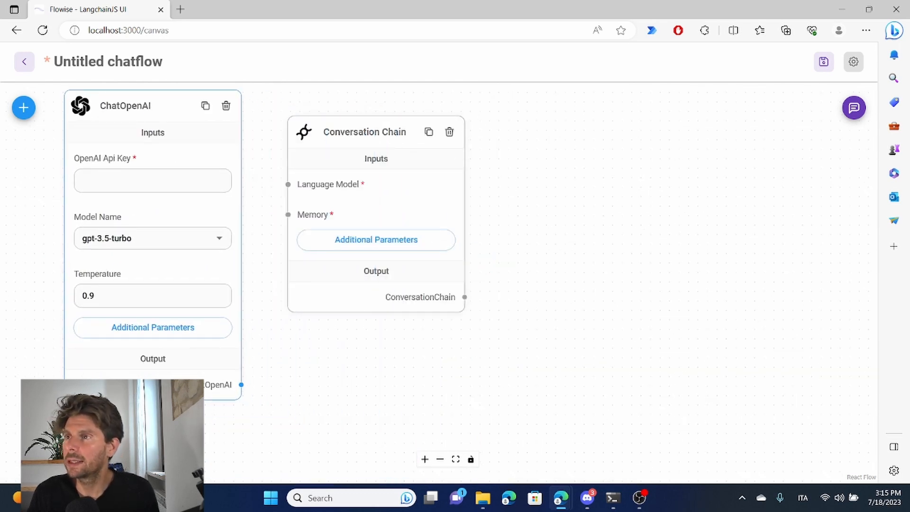
# - Paste the OpenAI API key into the ChatOpenAI node and set its temperature to 0.7
pyautogui.hotkey('ctrl', 'v')
pyautogui.click(132, 297)
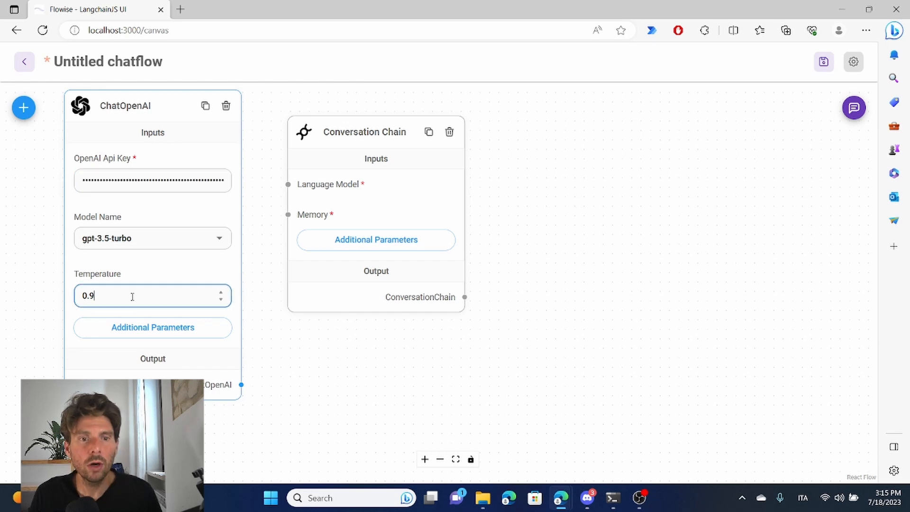
pyautogui.write('7')
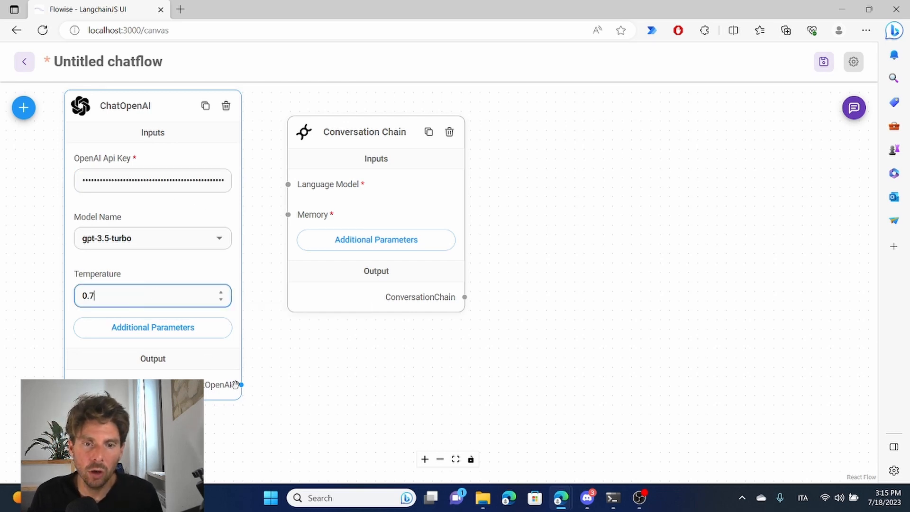
# - Connect the ChatOpenAI output to the Conversation Chain's Language Model input and move the chain node farther from the ChatOpenAI node
pyautogui.moveTo(242, 385); pyautogui.dragTo(288, 184)
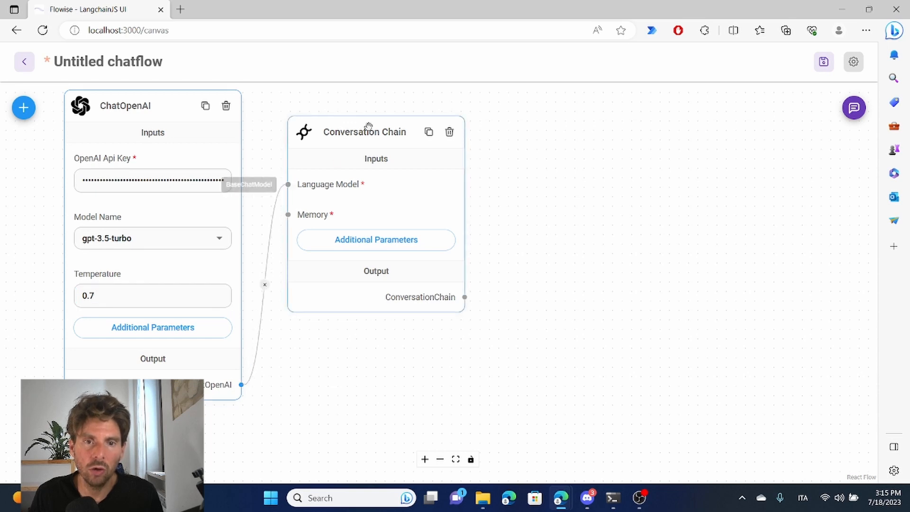
pyautogui.moveTo(371, 128); pyautogui.dragTo(596, 156)
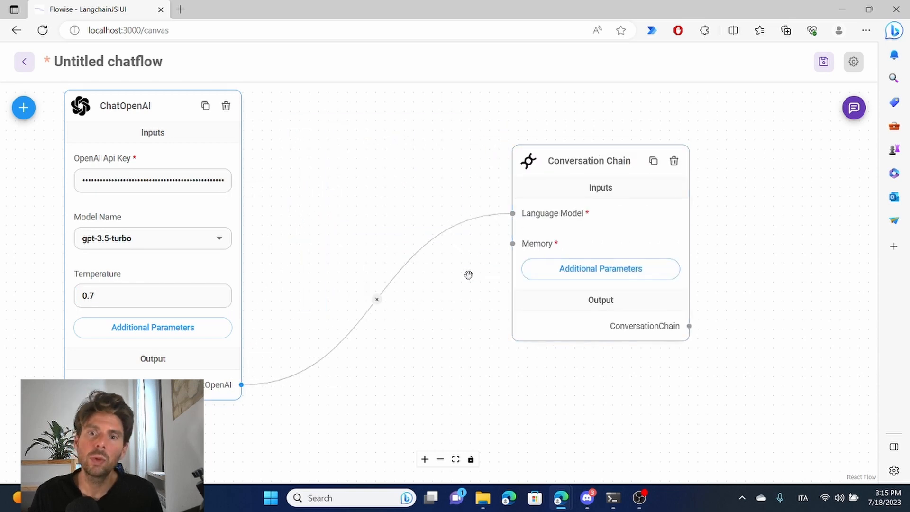
pyautogui.scroll(-3, 467, 274)
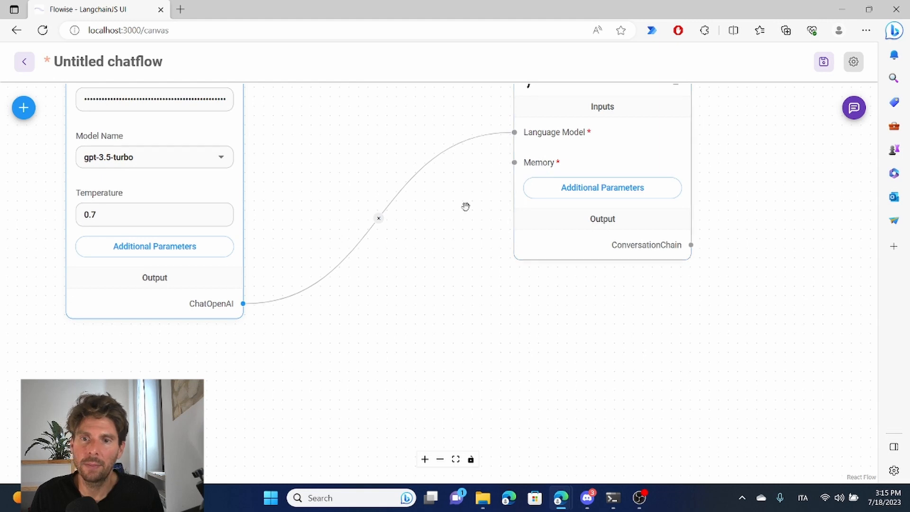
pyautogui.scroll(-2, 467, 205)
pyautogui.scroll(5, 465, 206)
pyautogui.moveTo(465, 207); pyautogui.dragTo(354, 291)
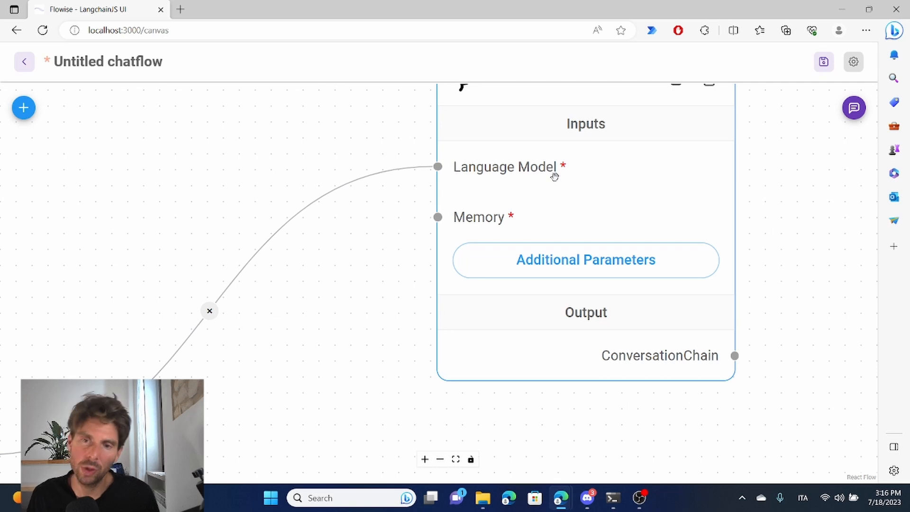
pyautogui.moveTo(400, 254); pyautogui.dragTo(250, 299)
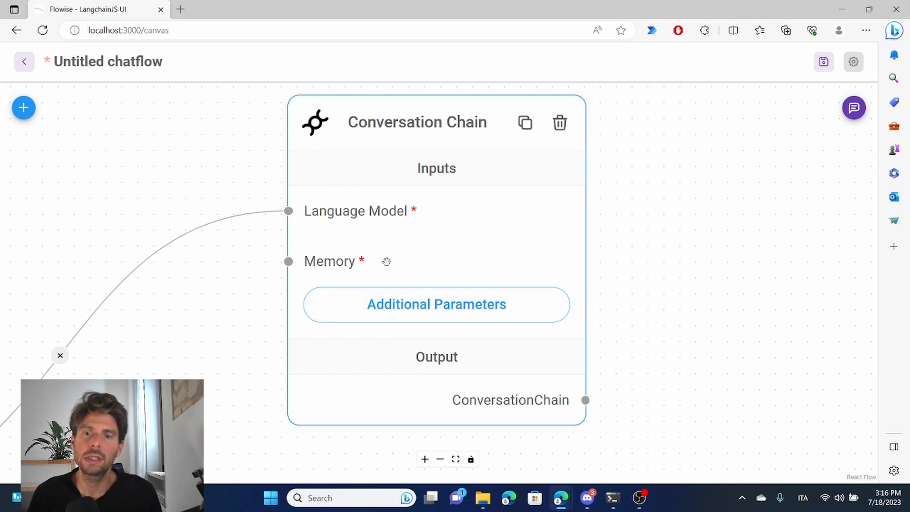
# - Add a Buffer Memory node from the Memory category to the canvas
pyautogui.click(24, 108)
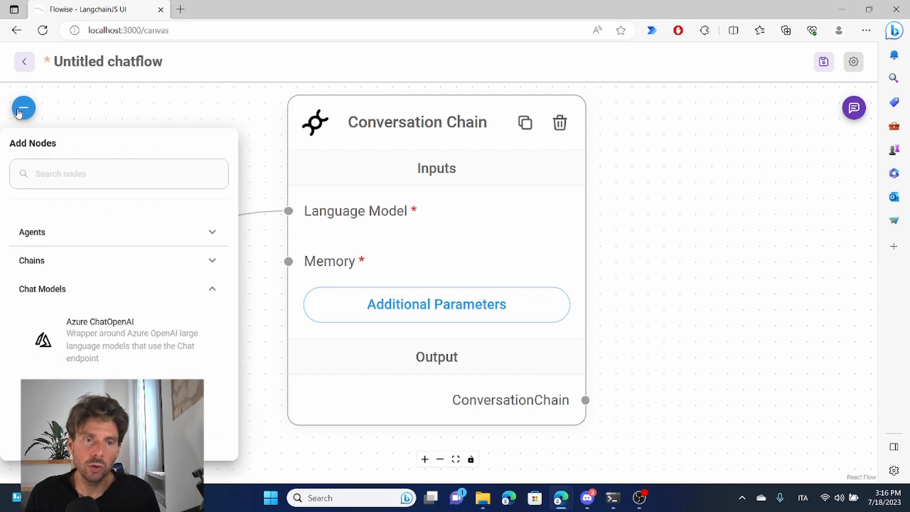
pyautogui.click(71, 290)
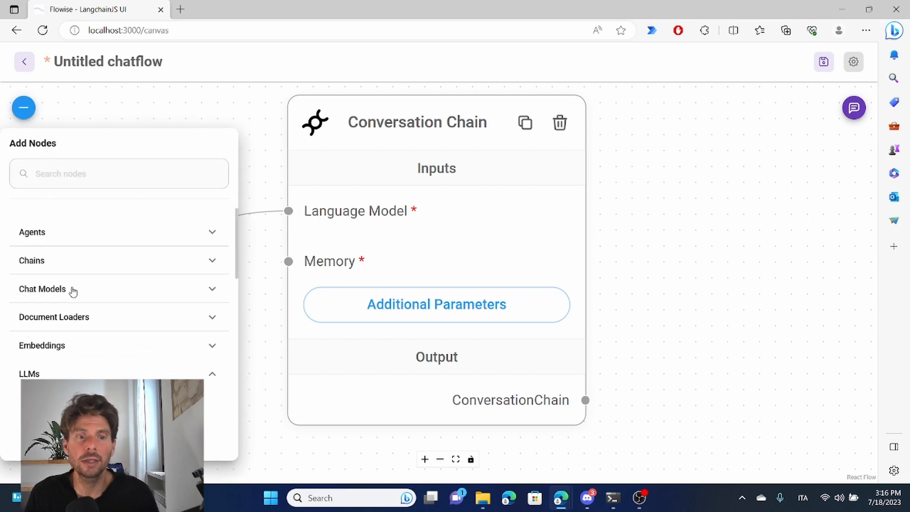
pyautogui.click(71, 374)
pyautogui.scroll(-2, 109, 324)
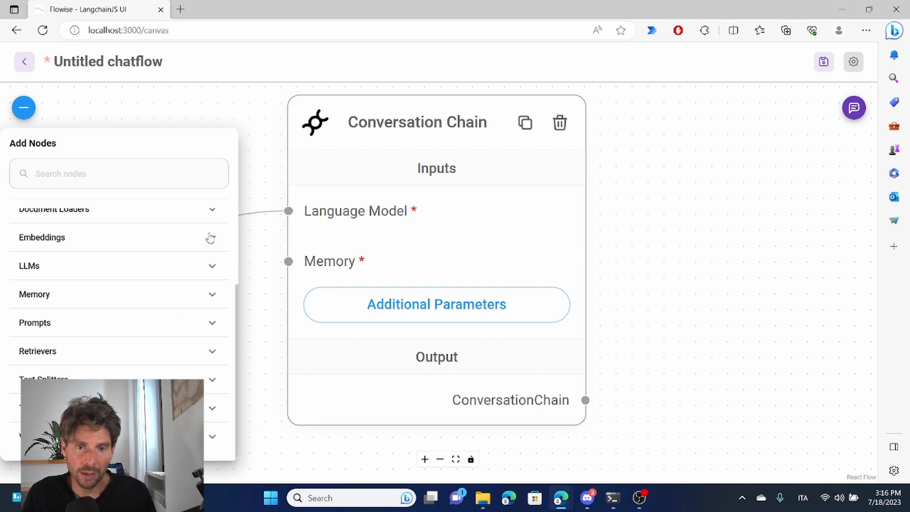
pyautogui.click(45, 295)
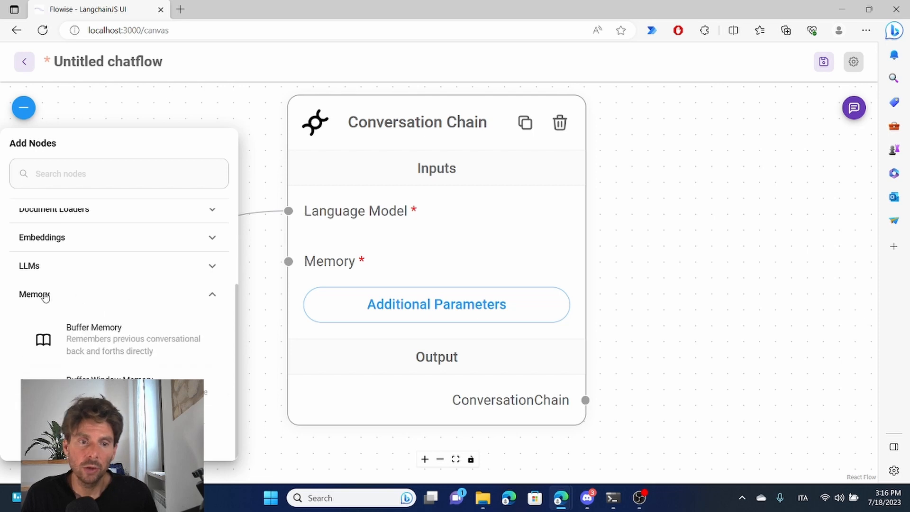
pyautogui.scroll(-2, 113, 308)
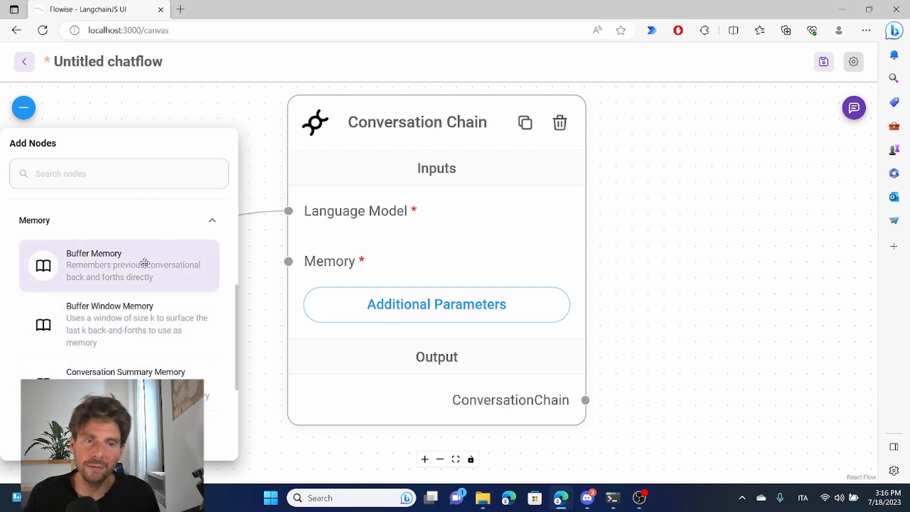
pyautogui.moveTo(144, 262); pyautogui.dragTo(97, 393)
pyautogui.scroll(-3, 118, 203)
pyautogui.scroll(-2, 158, 354)
pyautogui.moveTo(255, 387); pyautogui.dragTo(460, 272)
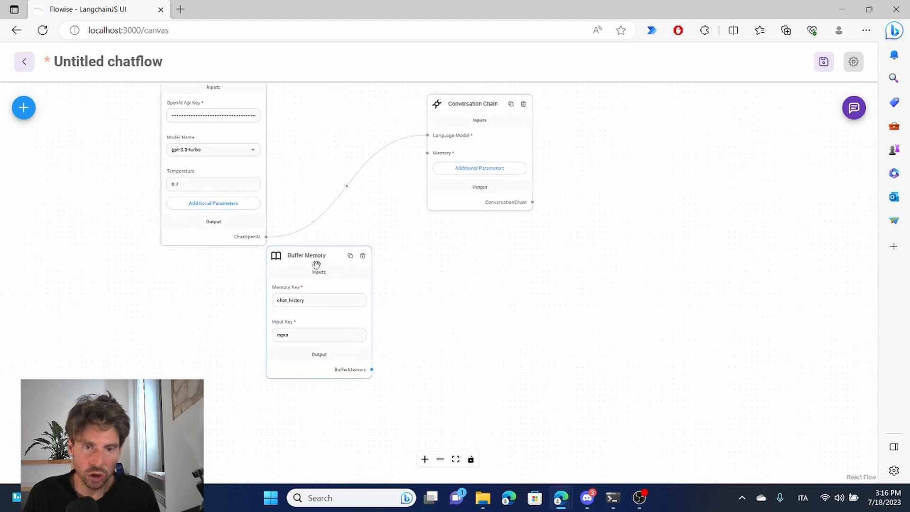
# - Place the Buffer Memory node below the ChatOpenAI node and connect its output to the Conversation Chain's Memory input
pyautogui.moveTo(317, 256); pyautogui.dragTo(221, 267)
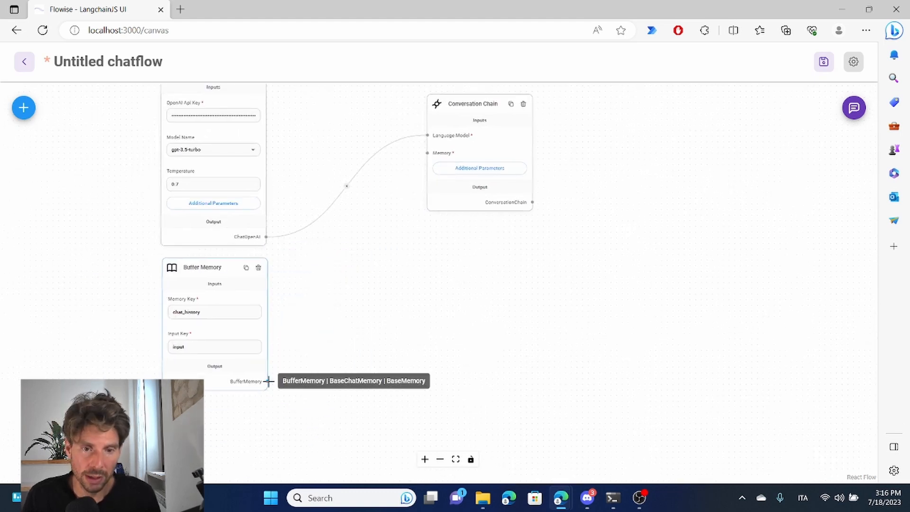
pyautogui.moveTo(267, 382); pyautogui.dragTo(429, 152)
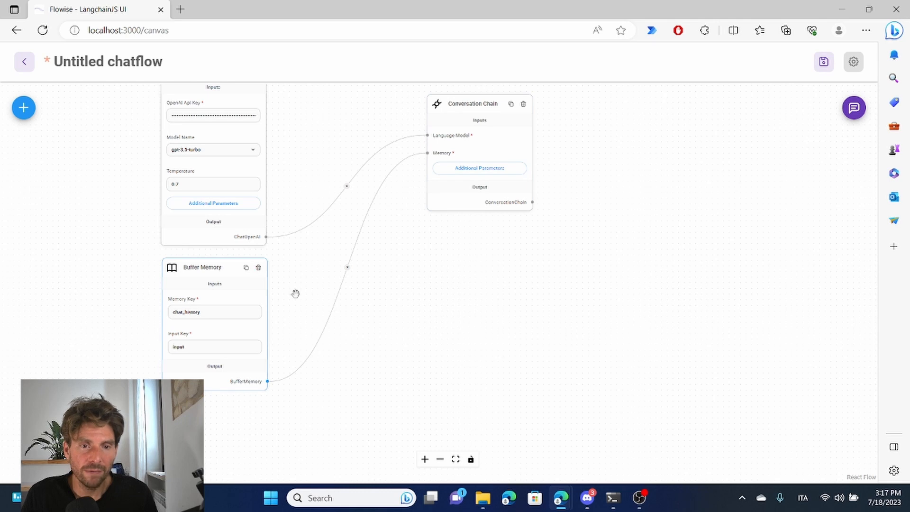
pyautogui.moveTo(430, 266); pyautogui.dragTo(481, 304)
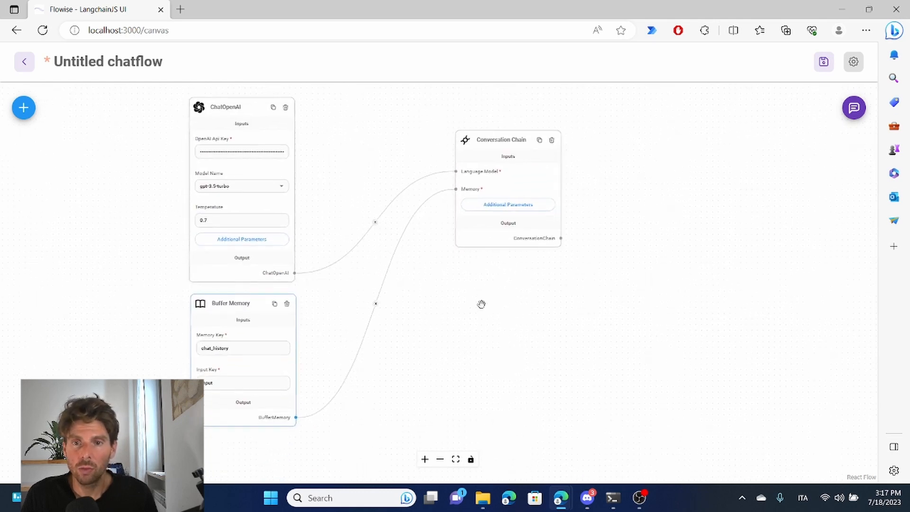
# - Save the chatflow under the name "Clone Chat Gpt"
pyautogui.click(823, 61)
pyautogui.click(403, 265)
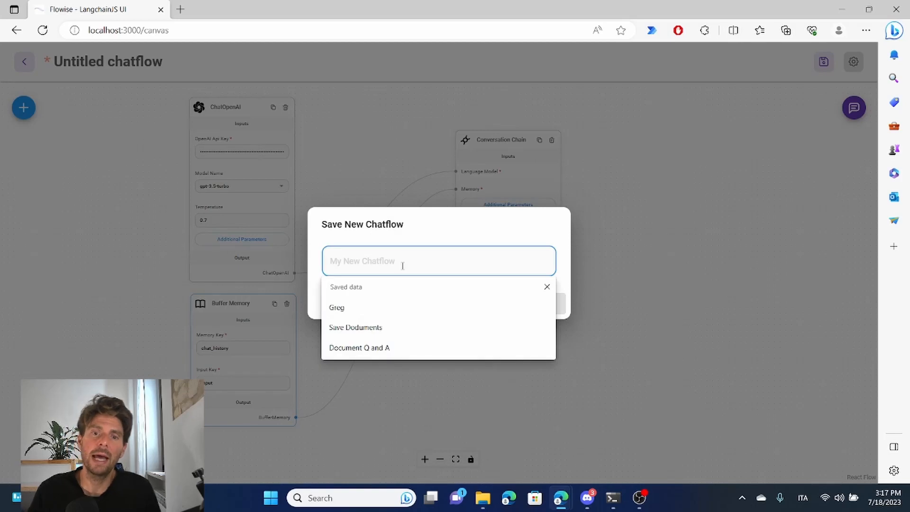
pyautogui.write('Clone Chat Gpt')
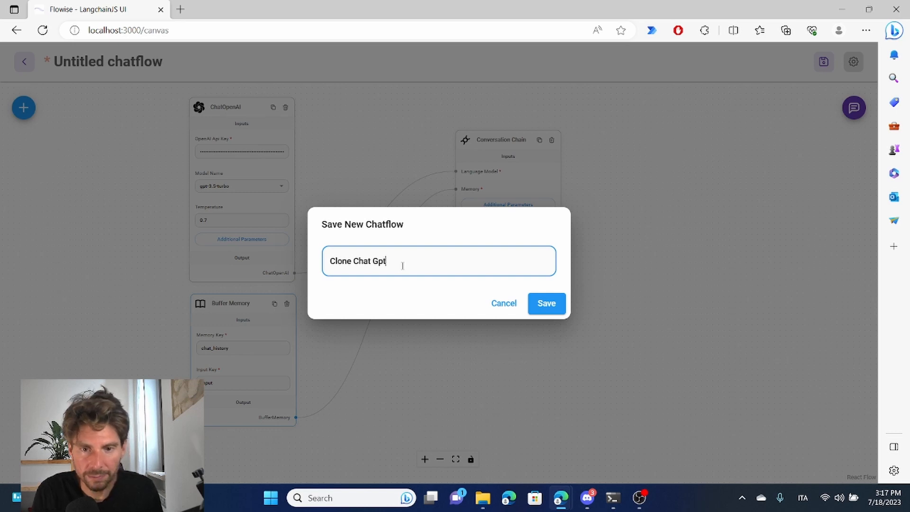
pyautogui.click(547, 303)
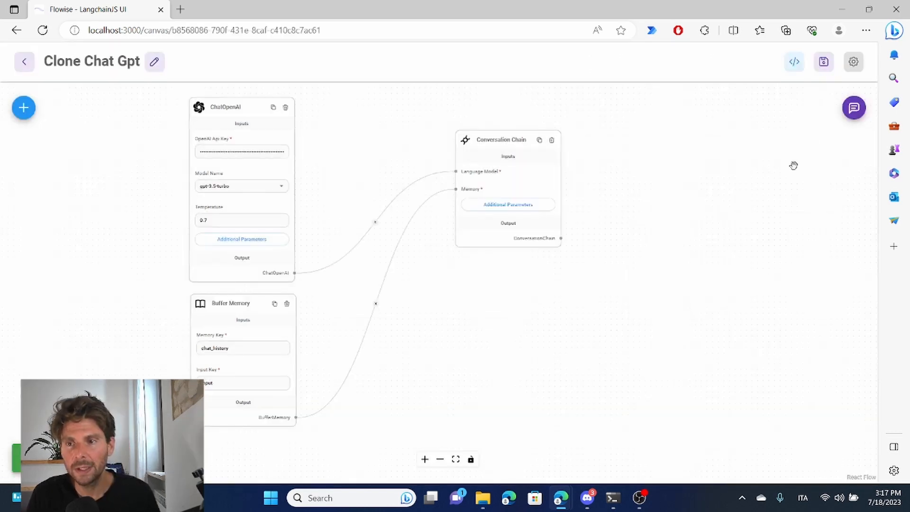
# - Open the chatflow's test chat and send a message asking for a LinkedIn post about generative AI
pyautogui.click(854, 109)
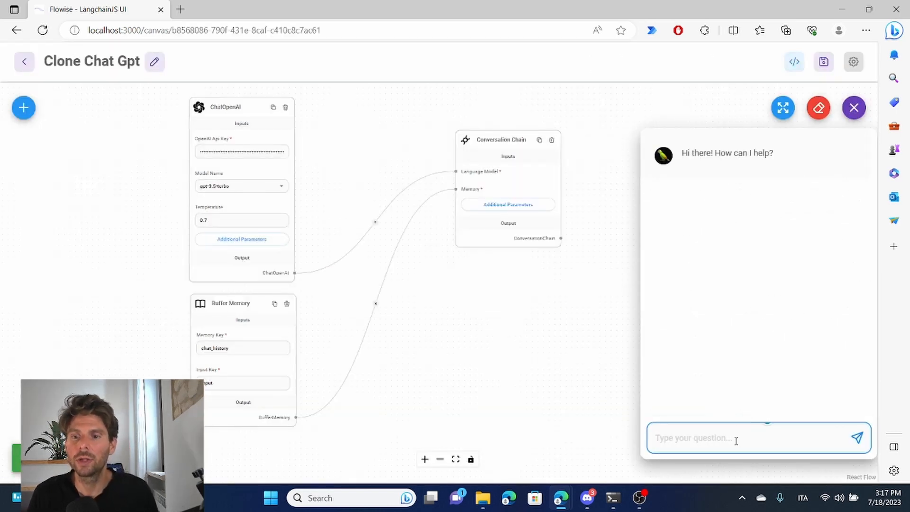
pyautogui.write('hey')
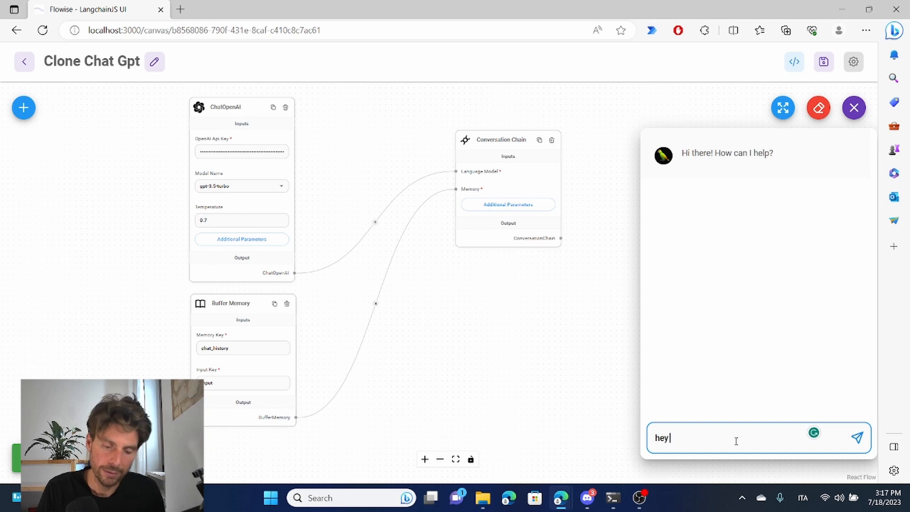
pyautogui.write(' i want a linkedin post about generatative ai')
pyautogui.press('Return')
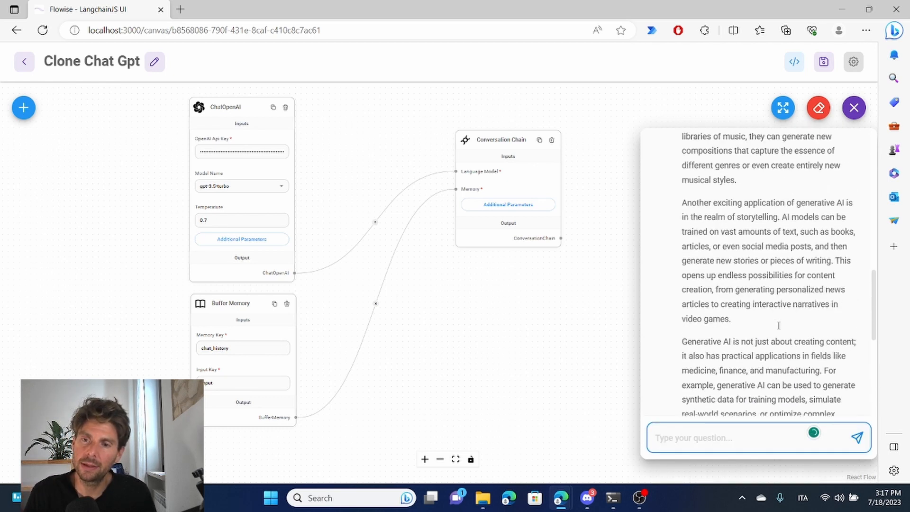
# - Review the generated post and send the follow-up message "REWRITE THIS WITH THE aida FRAMEWORK"
pyautogui.scroll(3, 782, 320)
pyautogui.scroll(5, 786, 314)
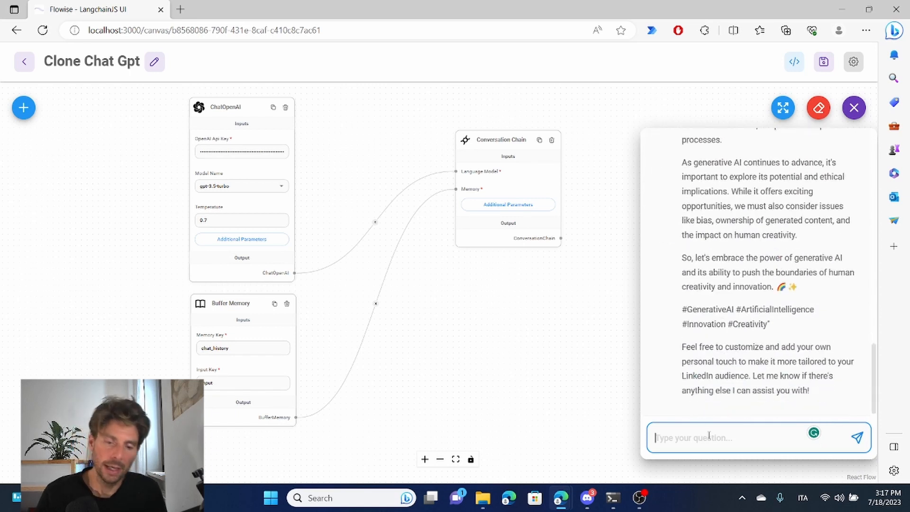
pyautogui.write('REWRITE THIS WITH THE aida FRAM')
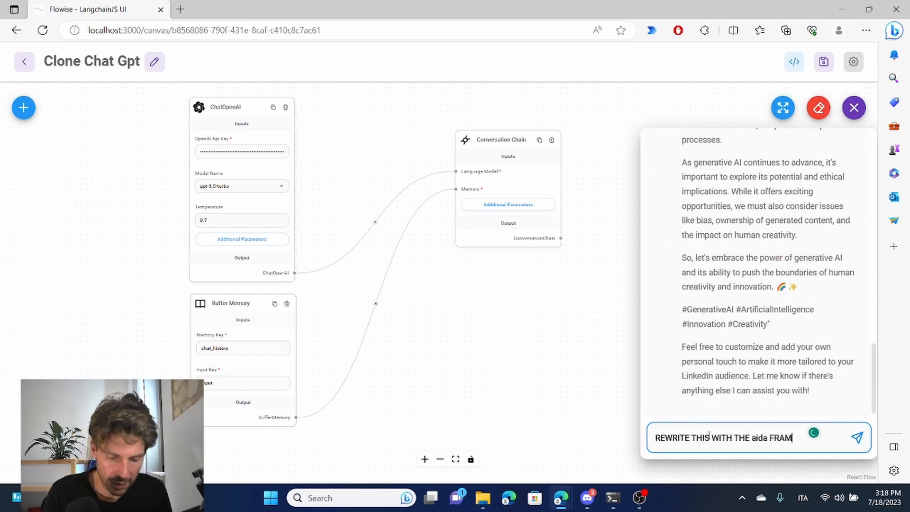
pyautogui.write('EWORK')
pyautogui.press('Return')
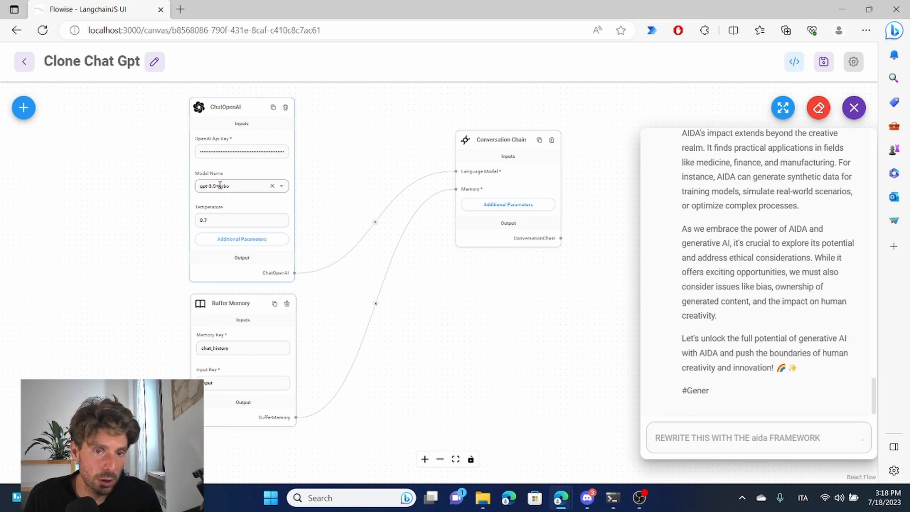
# - Look through the model names available for the ChatOpenAI node without changing the selected model
pyautogui.click(283, 188)
pyautogui.click(283, 188)
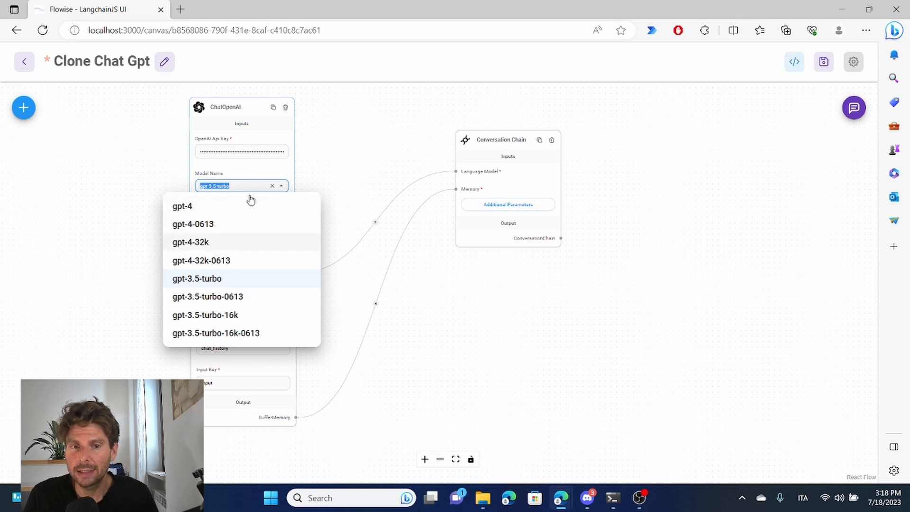
pyautogui.click(377, 160)
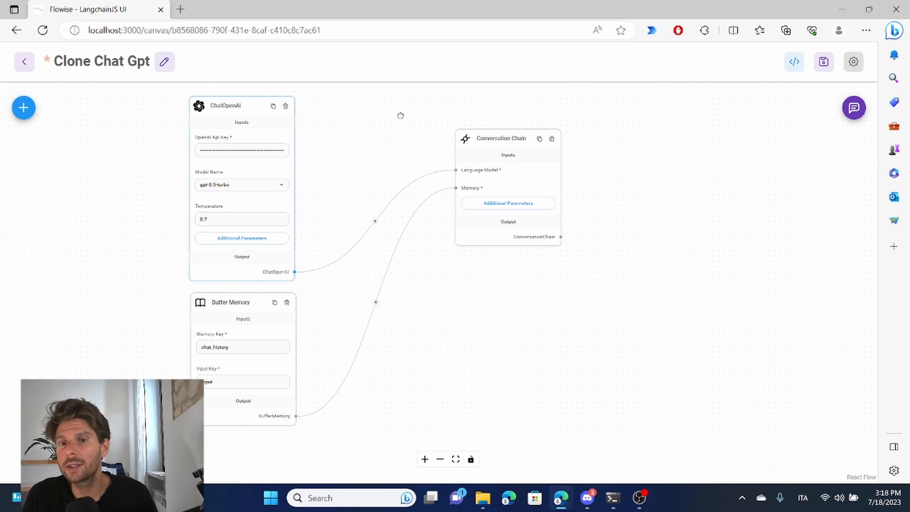
# - Examine the ChatOpenAI node's inputs and all of its additional parameters, from Max Tokens to BasePath, and close them
pyautogui.moveTo(401, 116); pyautogui.dragTo(450, 148)
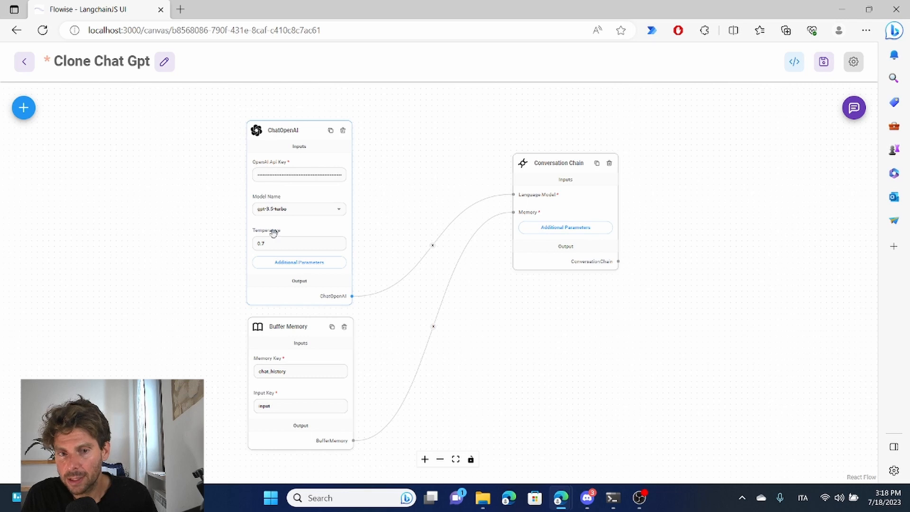
pyautogui.scroll(5, 547, 203)
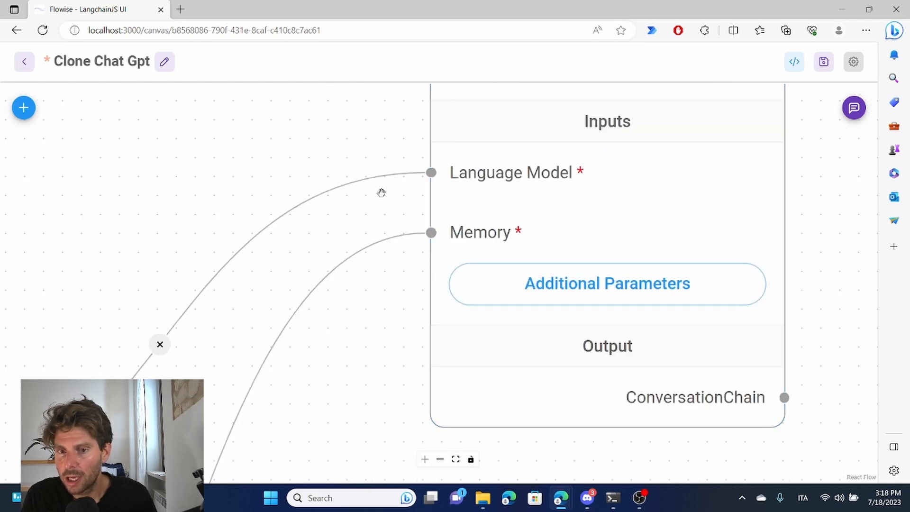
pyautogui.moveTo(381, 193); pyautogui.dragTo(803, 217)
pyautogui.scroll(-3, 647, 218)
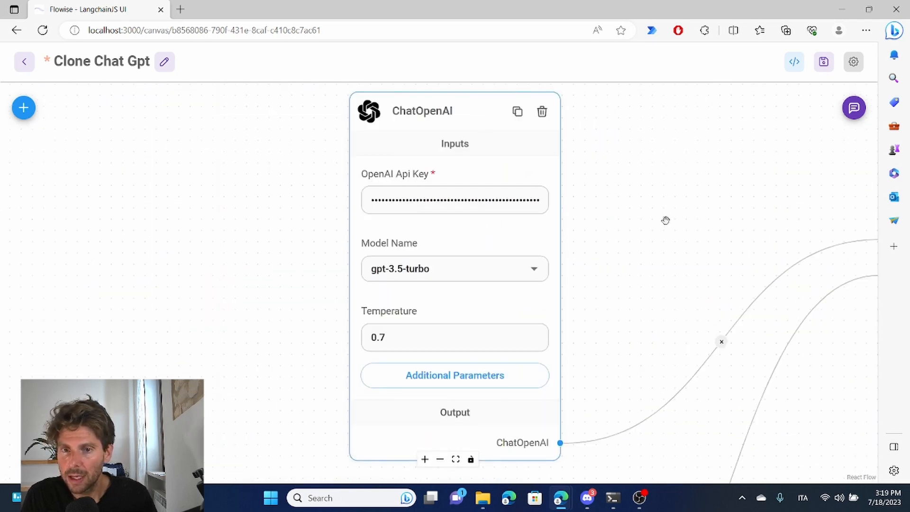
pyautogui.scroll(-2, 665, 220)
pyautogui.moveTo(666, 223); pyautogui.dragTo(460, 192)
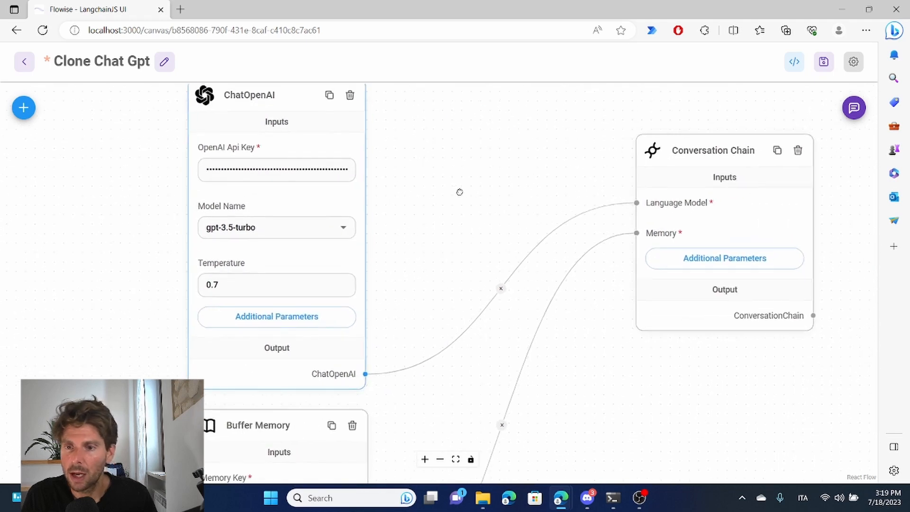
pyautogui.click(277, 325)
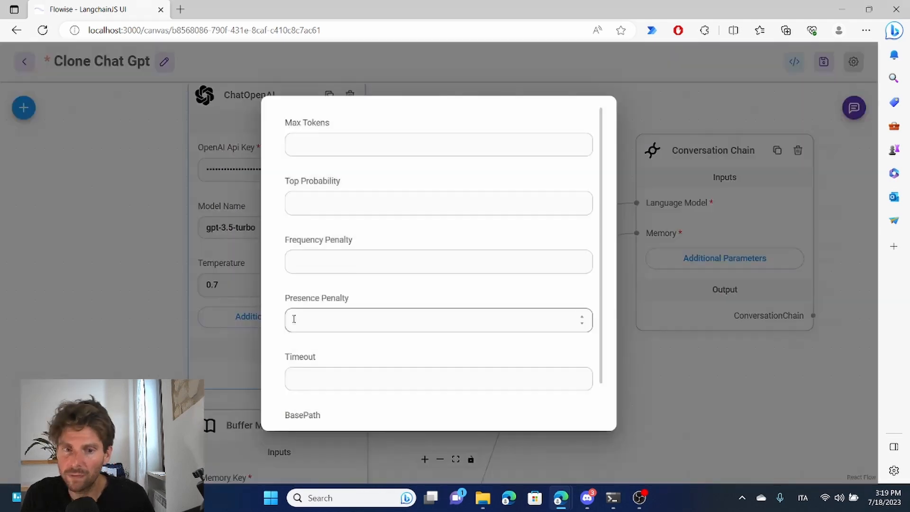
pyautogui.scroll(-1, 422, 194)
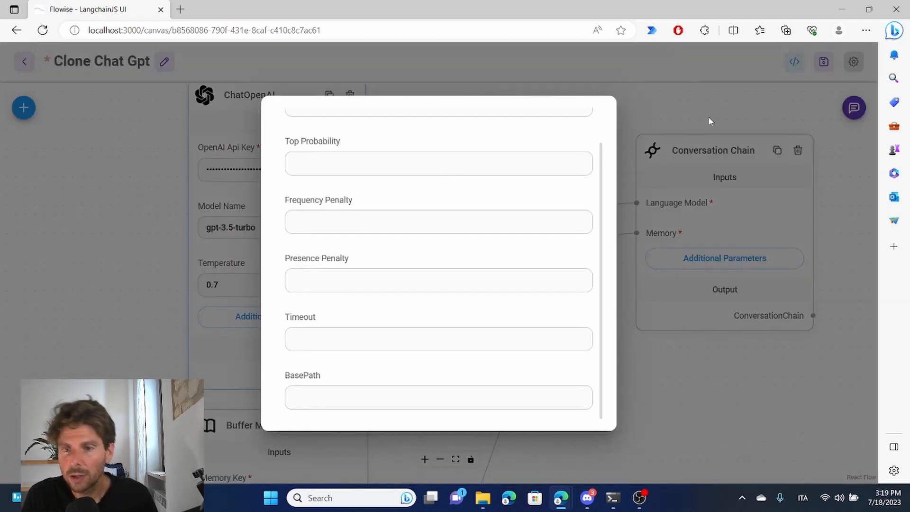
pyautogui.click(679, 93)
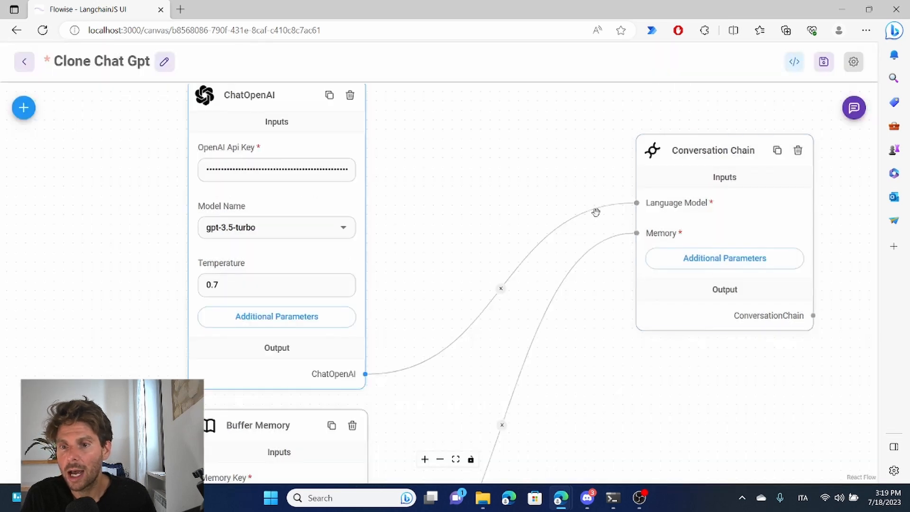
# - Inspect the System Message setting in the Conversation Chain node's additional parameters and close it without entering anything
pyautogui.click(759, 261)
pyautogui.click(360, 262)
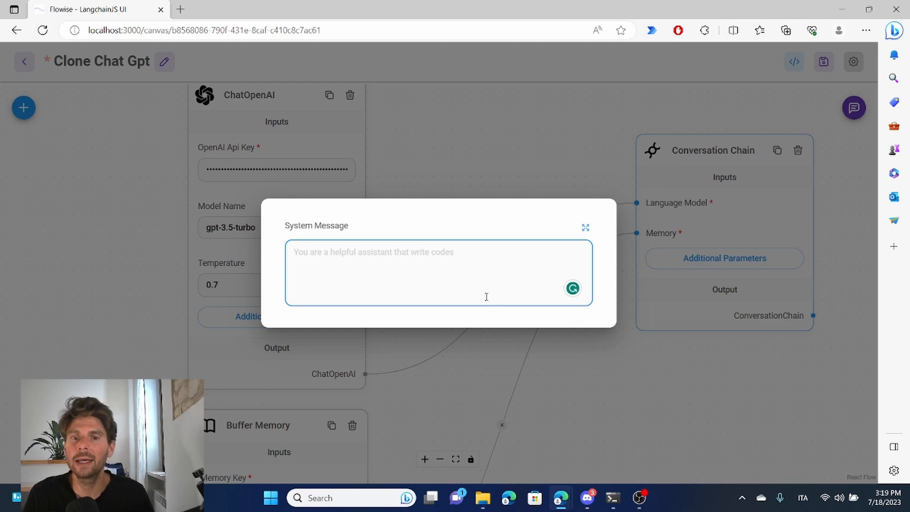
pyautogui.click(579, 146)
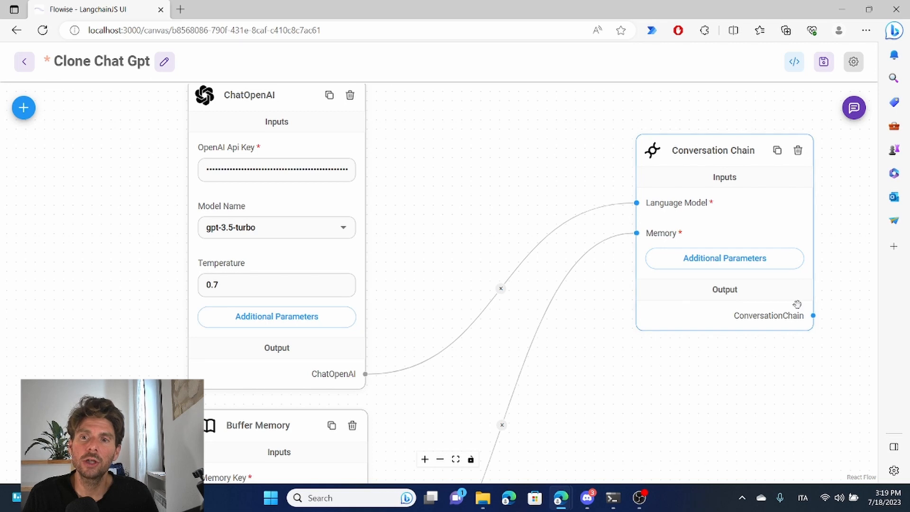
pyautogui.moveTo(557, 182); pyautogui.dragTo(547, 205)
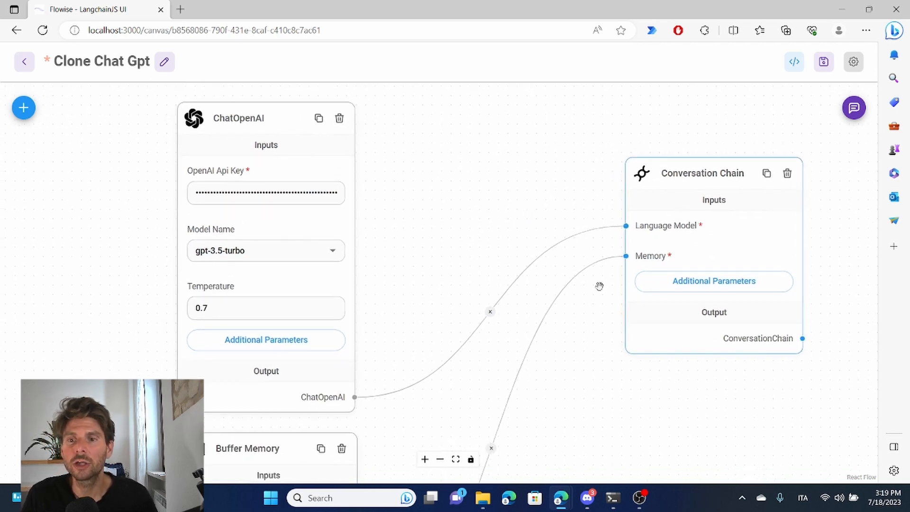
pyautogui.click(731, 284)
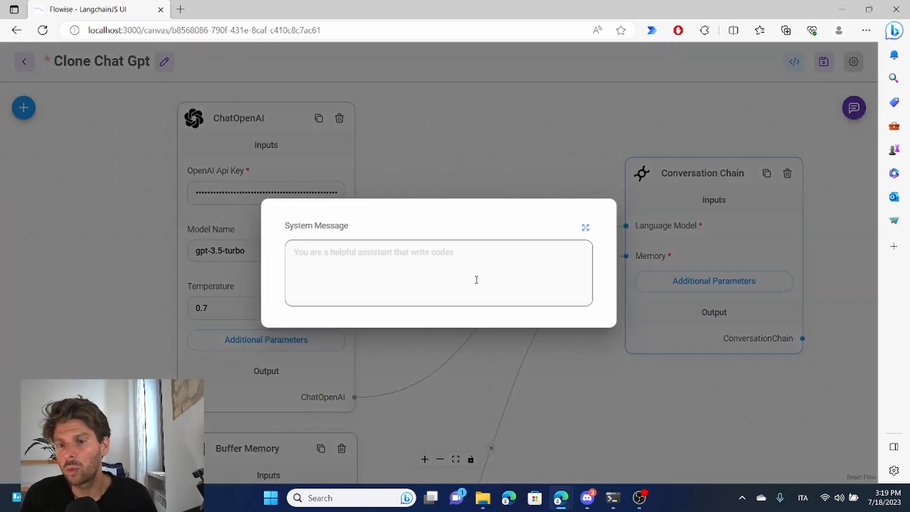
pyautogui.click(486, 181)
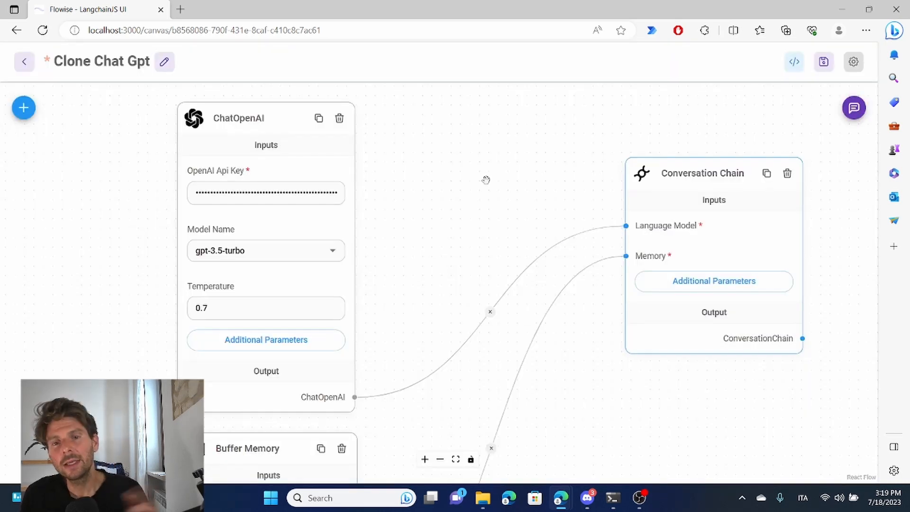